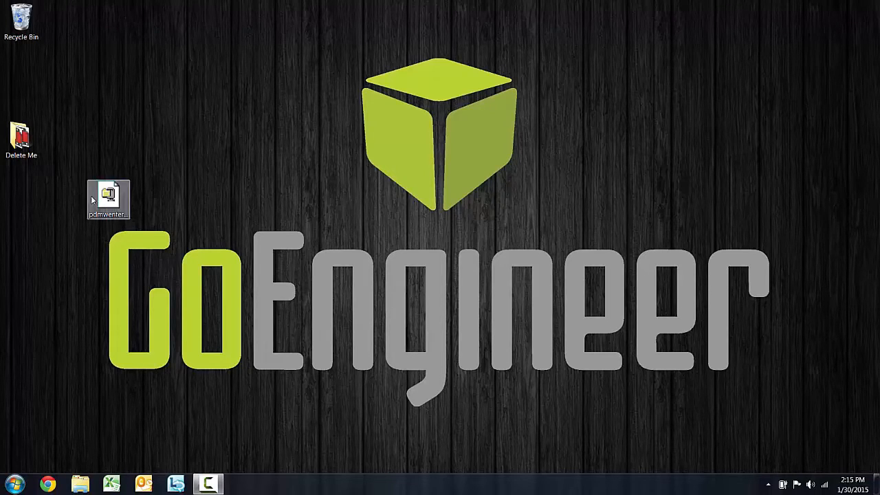
Move the pdmwenterprise.exe icon on the desktop and launch the installer package
{"action": "left_click_drag", "start_coordinate": [107, 214], "coordinate": [195, 157]}
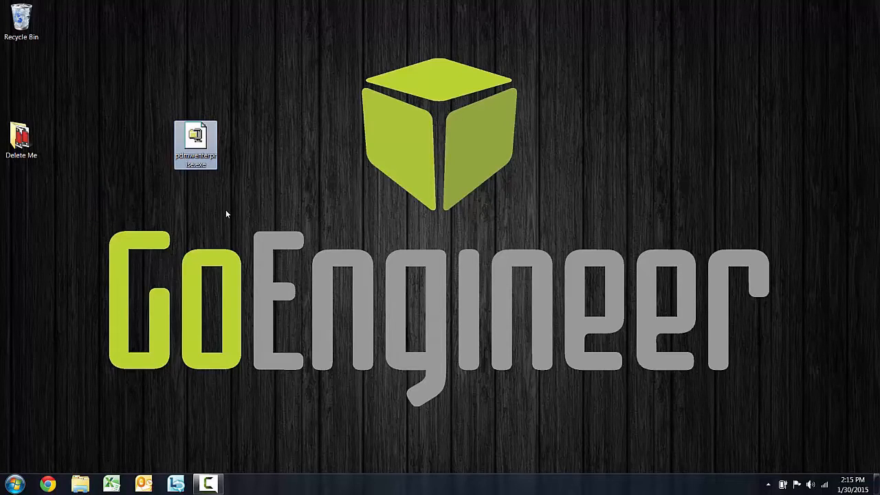
{"action": "double_click", "coordinate": [203, 150]}
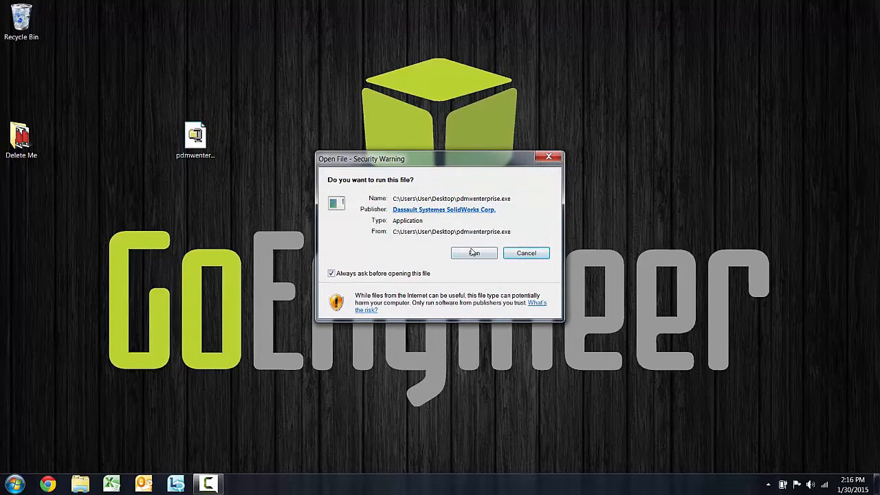
Allow the installer to run, close the self-extractor for C:\SWDist\pdmwenterprise, and open Start
{"action": "left_click", "coordinate": [474, 253]}
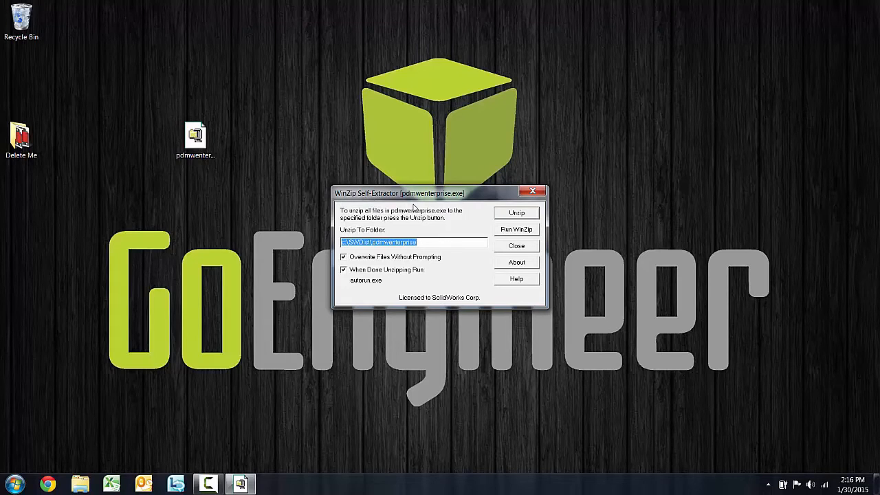
{"action": "left_click", "coordinate": [419, 242]}
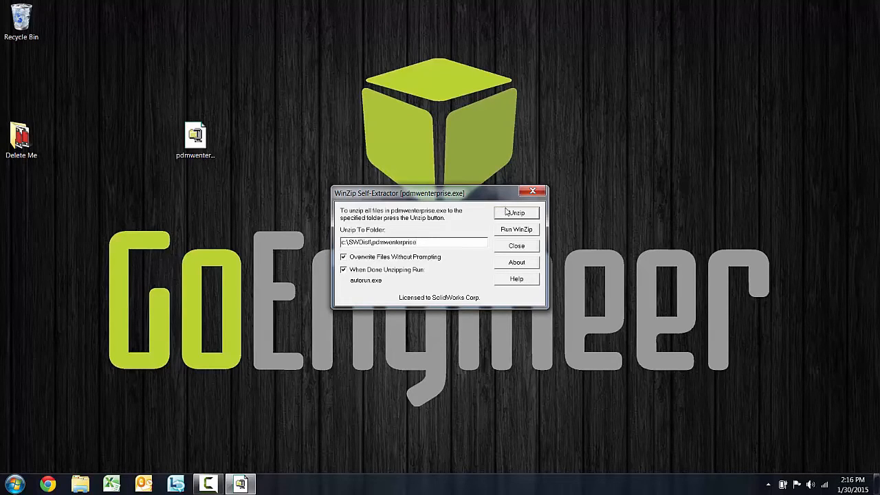
{"action": "left_click", "coordinate": [520, 247]}
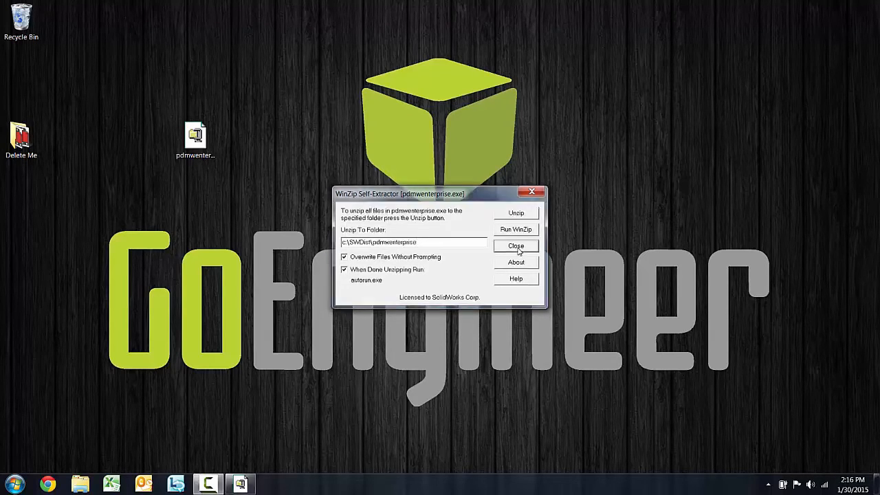
{"action": "left_click", "coordinate": [15, 484]}
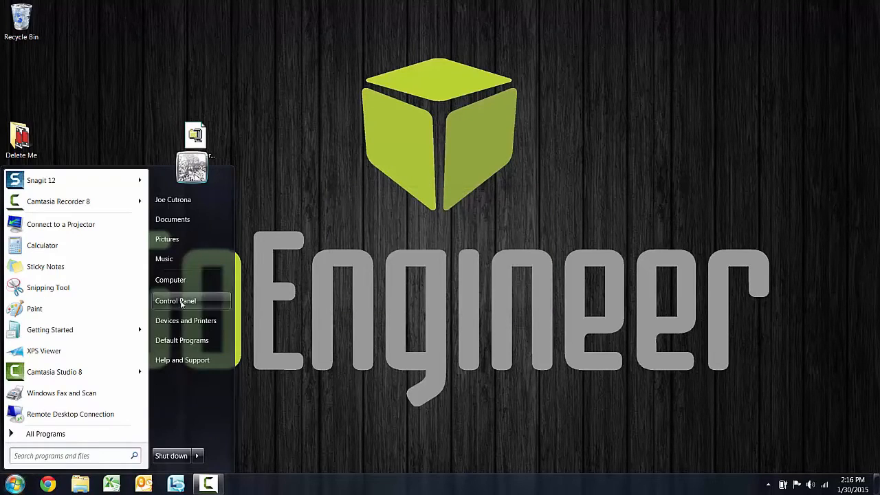
Browse Computer > Local Disk (C:) > SWDist > pdmwenterprise and run AutoRun.exe
{"action": "left_click", "coordinate": [170, 279]}
{"action": "double_click", "coordinate": [237, 131]}
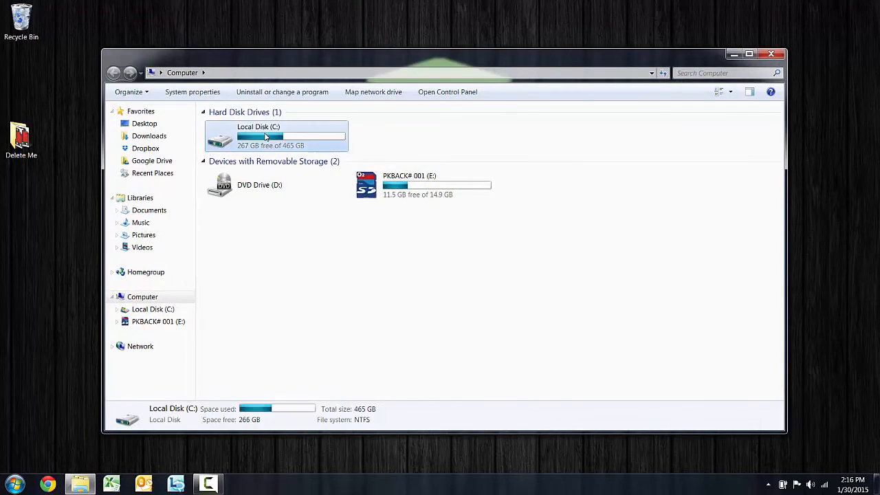
{"action": "double_click", "coordinate": [229, 337]}
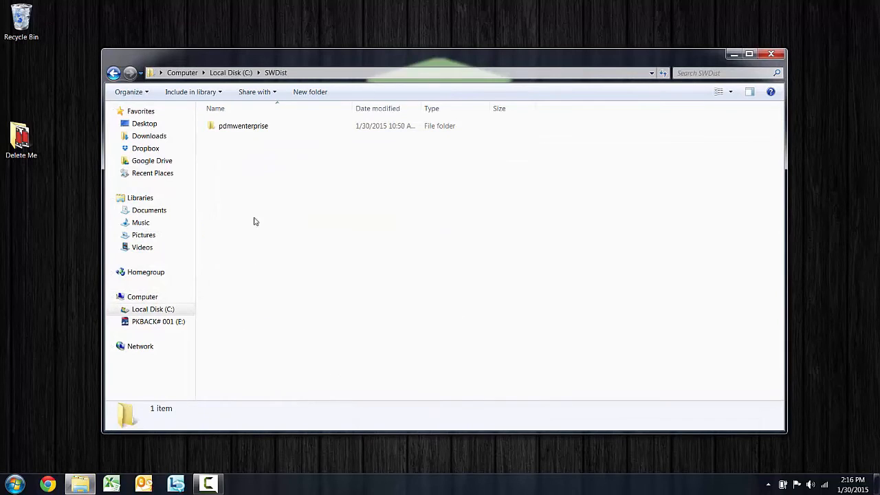
{"action": "double_click", "coordinate": [261, 132]}
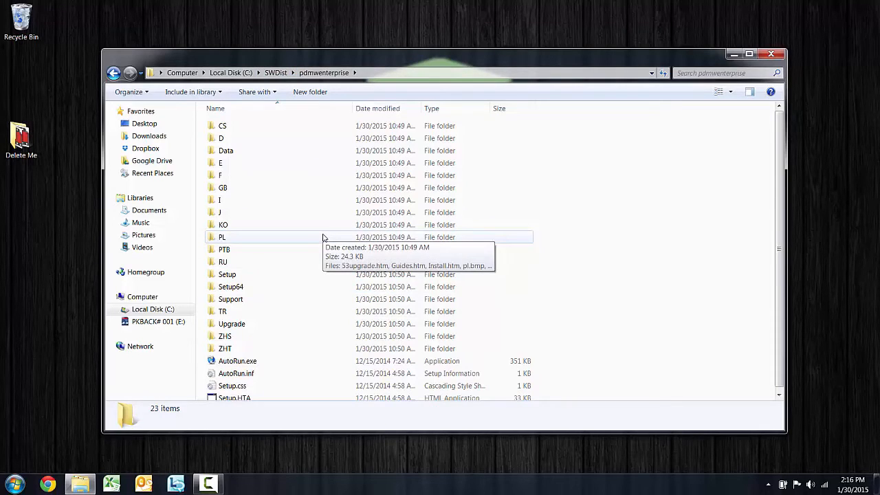
{"action": "left_click", "coordinate": [252, 363]}
{"action": "double_click", "coordinate": [253, 365]}
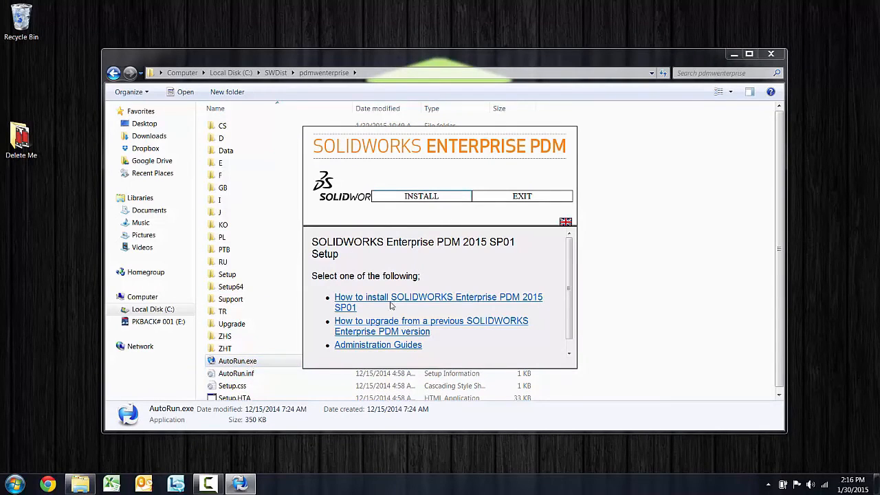
Look at the Administration Guides, scroll the launcher page, and start the Install
{"action": "left_click", "coordinate": [375, 346]}
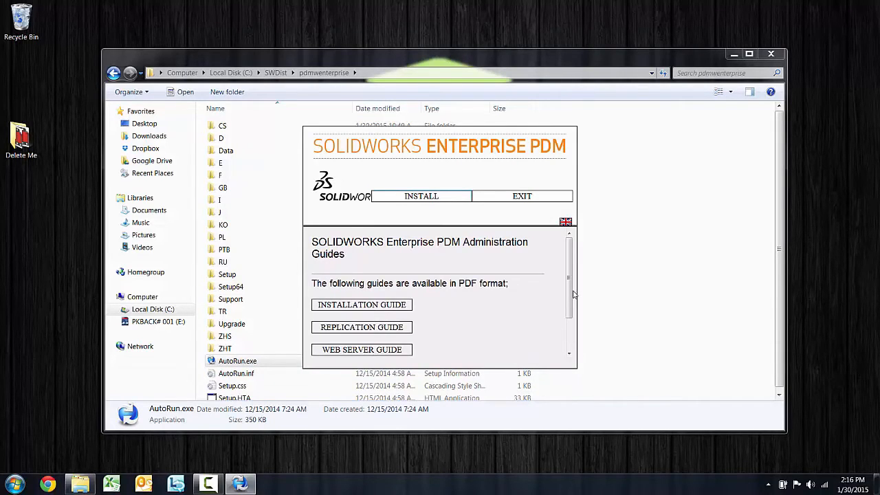
{"action": "left_click_drag", "start_coordinate": [573, 295], "coordinate": [562, 241]}
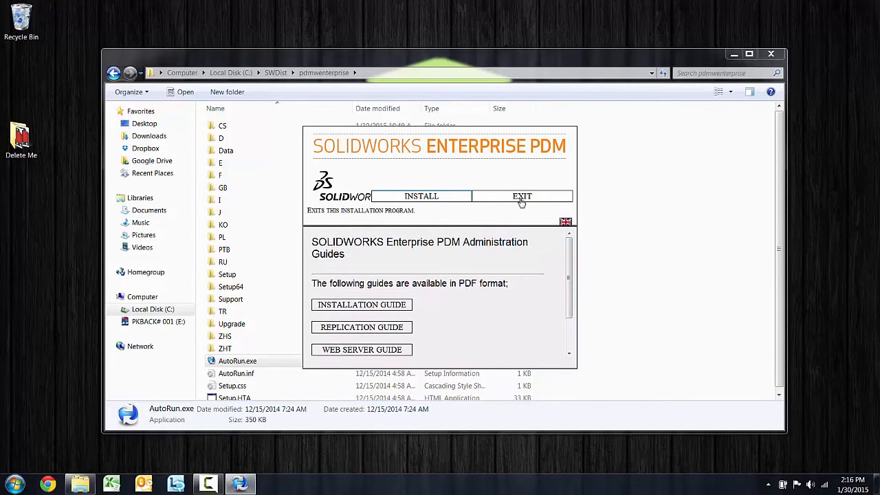
{"action": "left_click", "coordinate": [435, 197]}
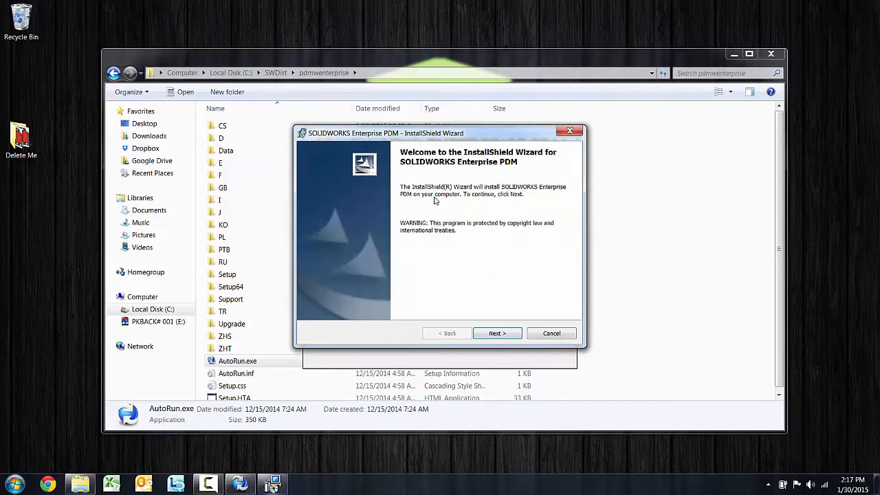
Accept the license terms, keeping default customer details and the C:\Program Files\SOLIDWORKS Enterprise PDM\ folder
{"action": "left_click", "coordinate": [498, 333]}
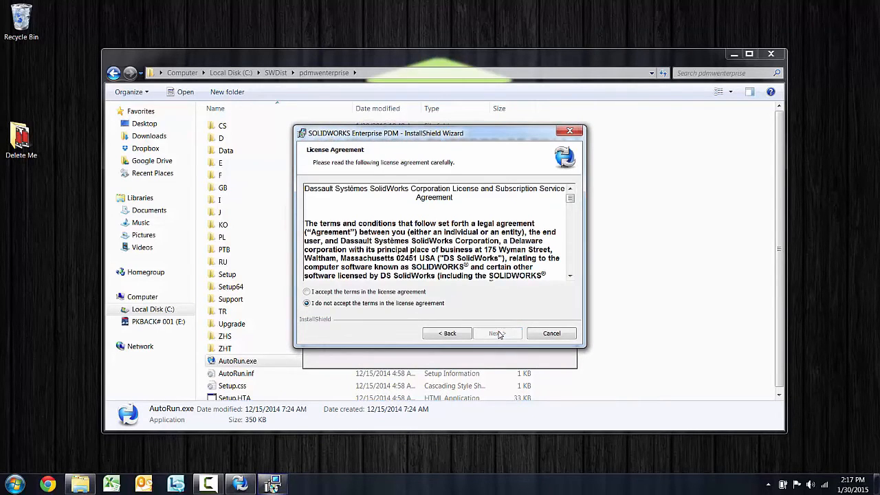
{"action": "left_click", "coordinate": [370, 293]}
{"action": "left_click", "coordinate": [493, 335]}
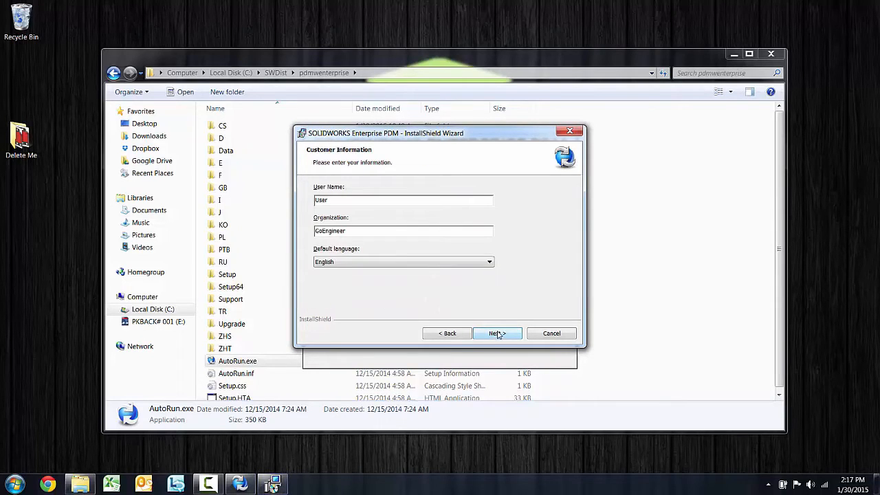
{"action": "left_click", "coordinate": [498, 335]}
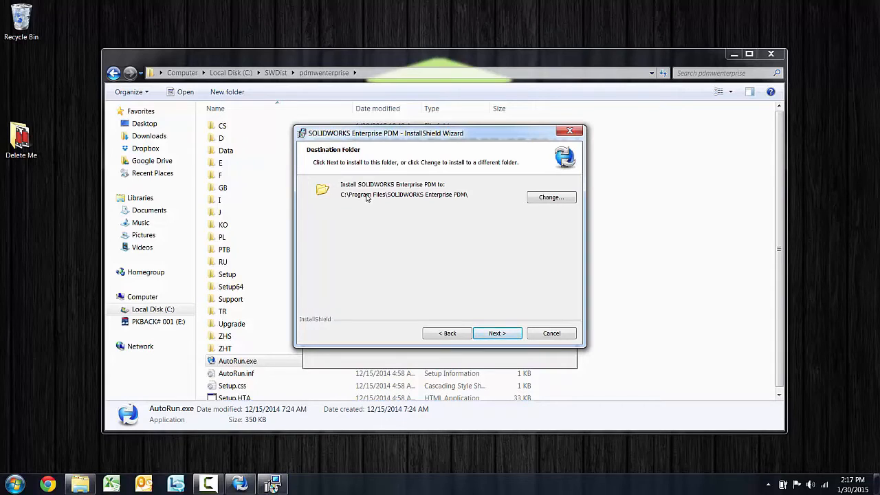
{"action": "left_click", "coordinate": [509, 342]}
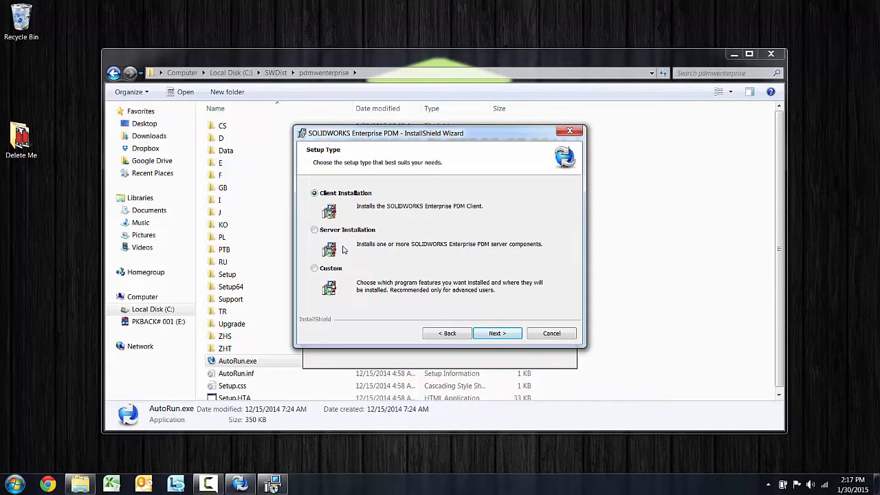
Keep Client Installation as the setup type and continue
{"action": "left_click", "coordinate": [498, 335]}
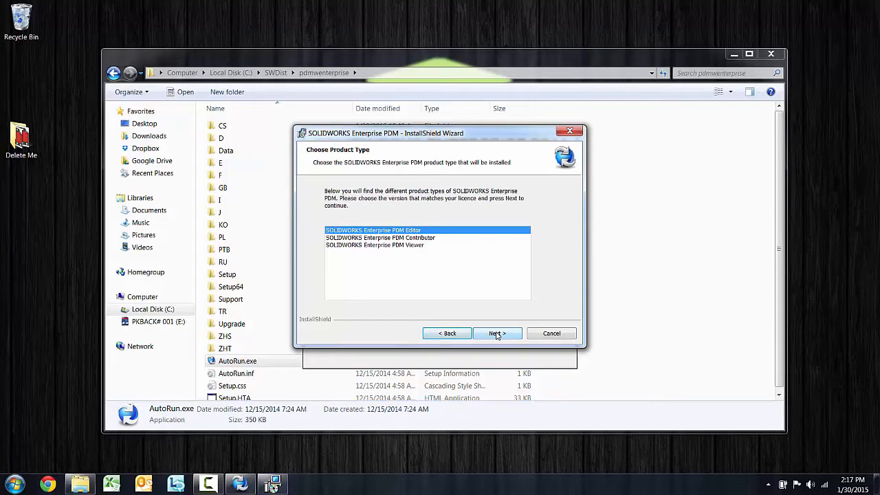
Settle on SOLIDWORKS Enterprise PDM Editor as the product type, after trying Contributor and Viewer
{"action": "left_click", "coordinate": [369, 237]}
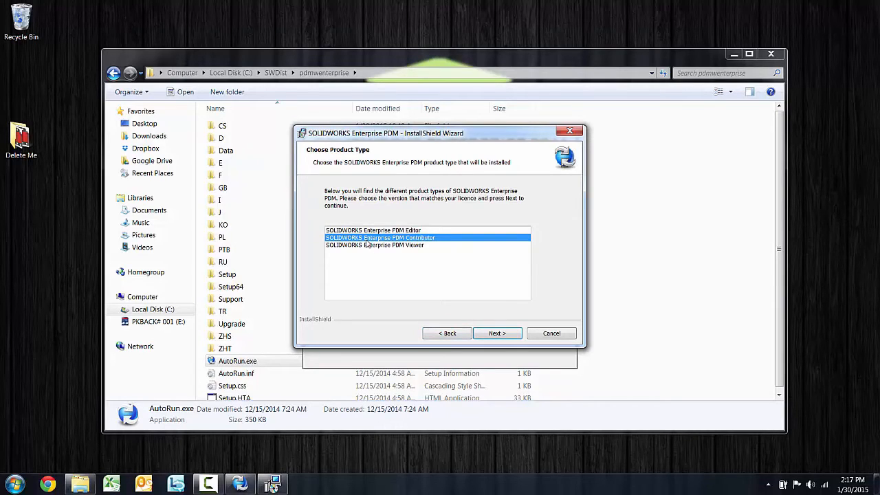
{"action": "left_click", "coordinate": [376, 246]}
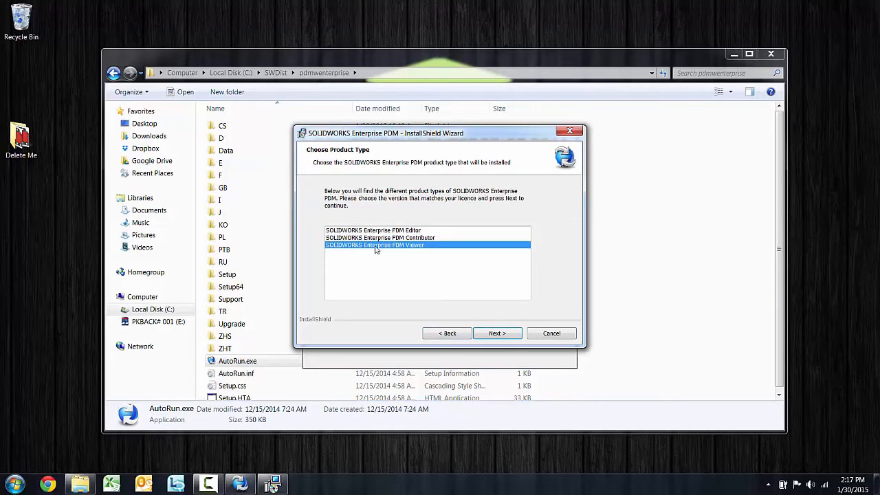
{"action": "left_click", "coordinate": [416, 231]}
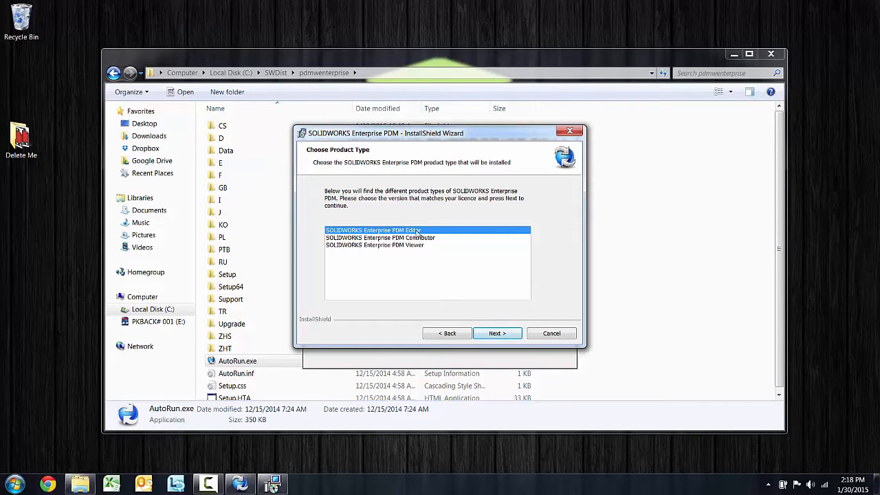
{"action": "left_click", "coordinate": [496, 334]}
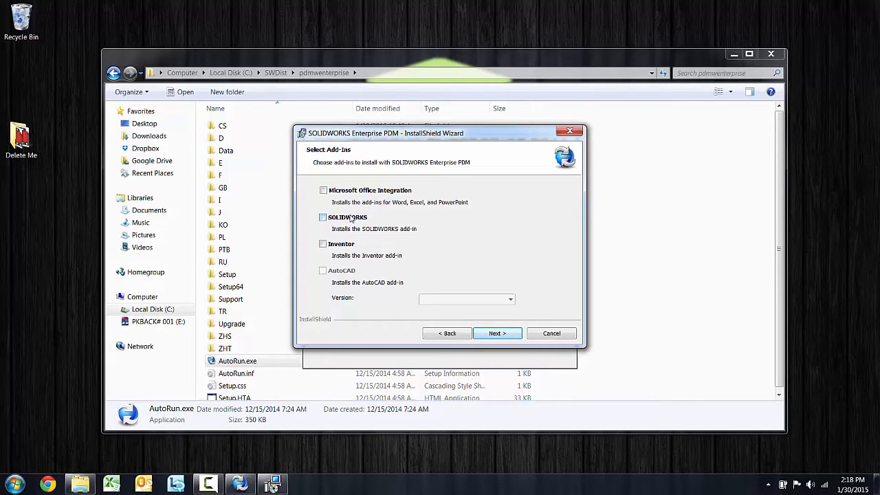
Install the client with Microsoft Office Integration and SOLIDWORKS add-ins, then exit the launcher
{"action": "left_click", "coordinate": [348, 190]}
{"action": "left_click", "coordinate": [348, 219]}
{"action": "left_click", "coordinate": [498, 334]}
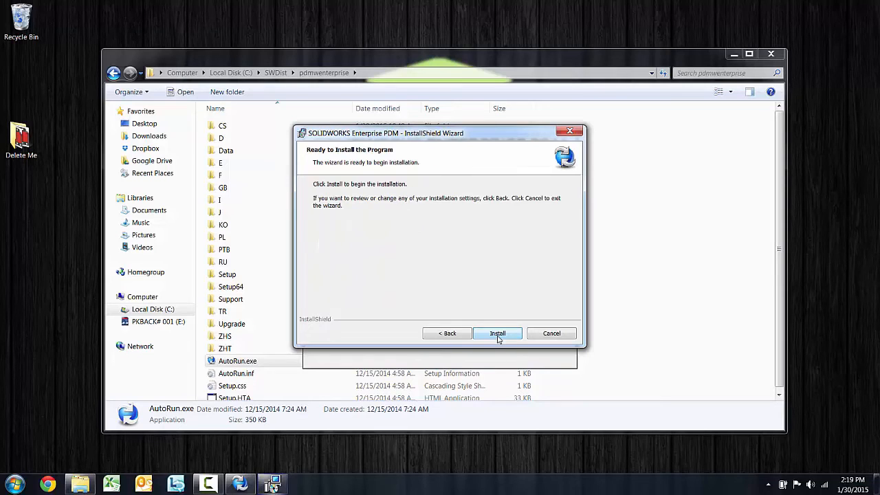
{"action": "left_click", "coordinate": [497, 334]}
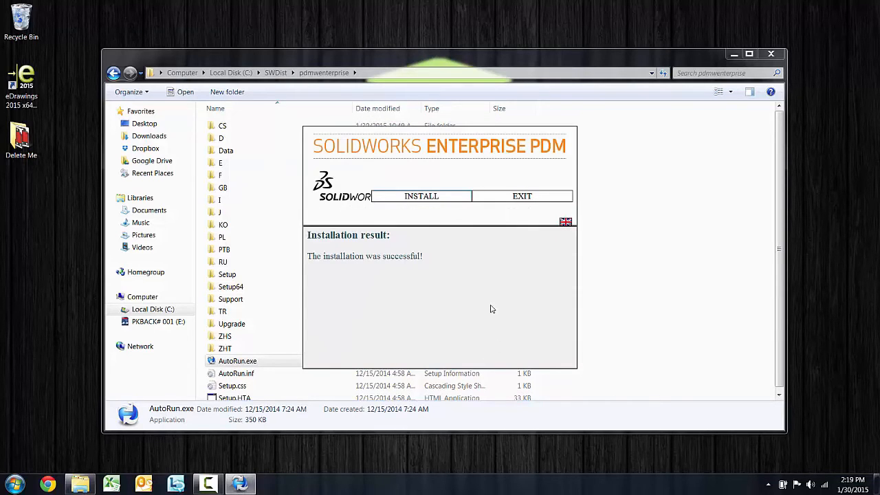
{"action": "left_click", "coordinate": [515, 198]}
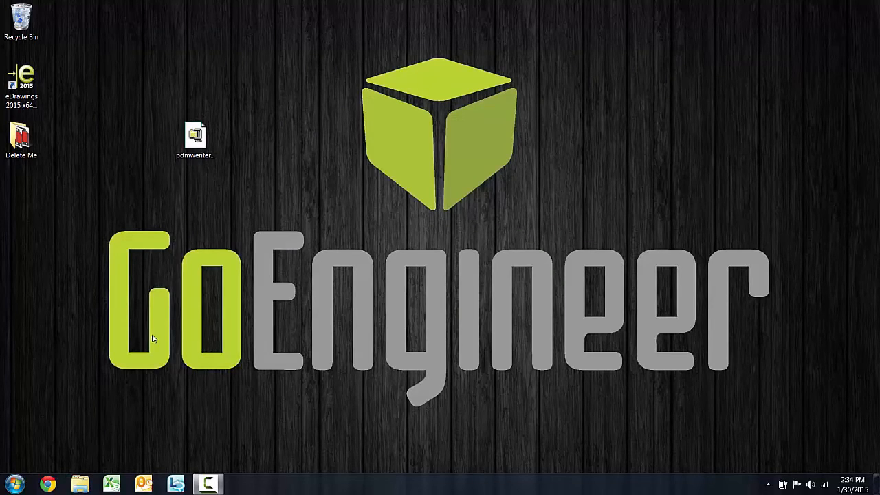
{"action": "left_click", "coordinate": [15, 484]}
Expand All Programs > SOLIDWORKS Enterprise PDM to reveal Administration and View Setup shortcuts
{"action": "left_click", "coordinate": [41, 434]}
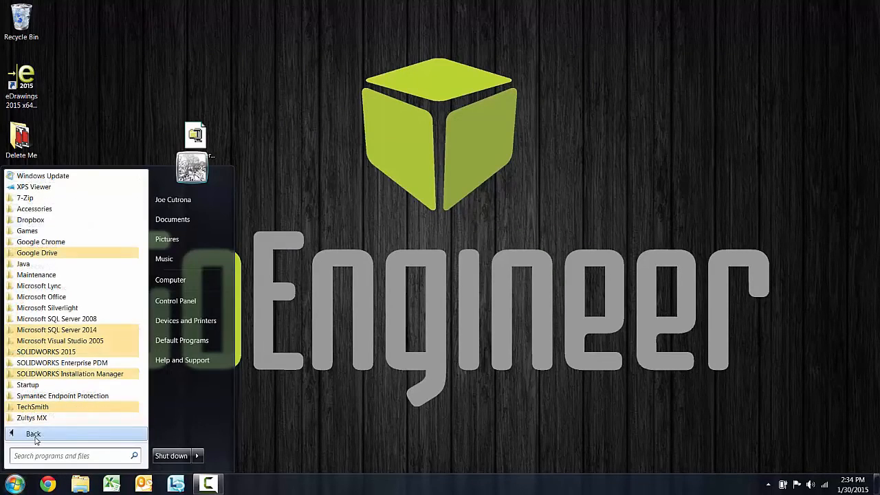
{"action": "left_click", "coordinate": [88, 363]}
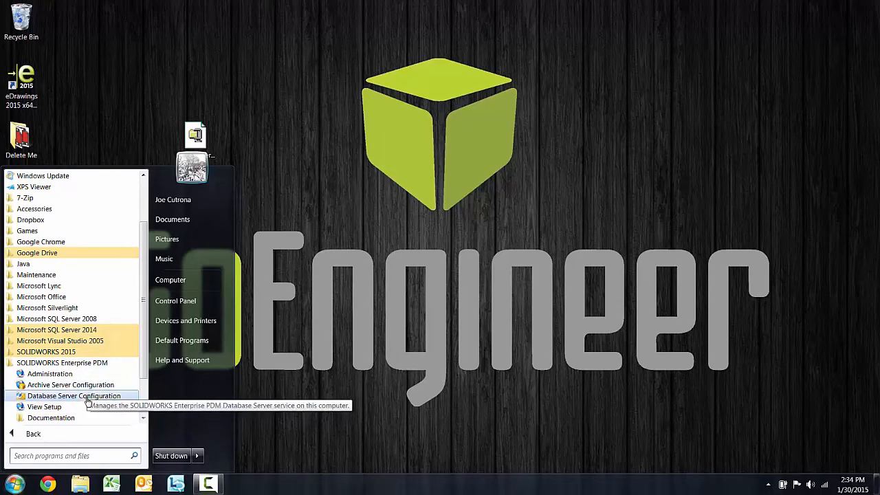
{"action": "scroll", "coordinate": [85, 381], "scroll_direction": "down", "scroll_amount": 1}
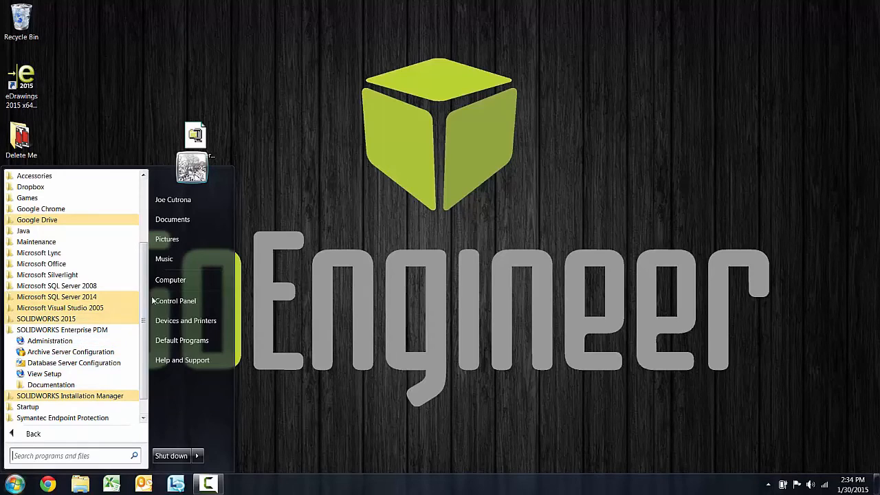
Open Computer and browse into Local Disk (C:), showing SWDist and Program Files
{"action": "left_click", "coordinate": [167, 279]}
{"action": "left_click", "coordinate": [259, 143]}
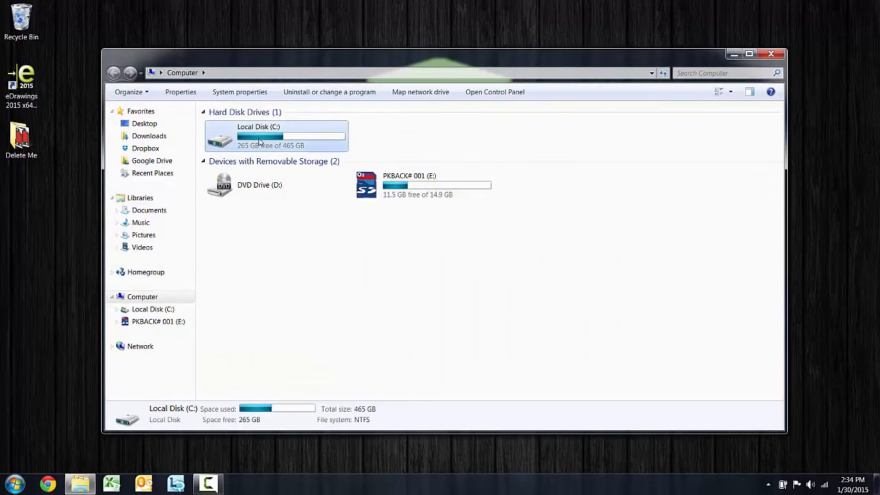
{"action": "double_click", "coordinate": [259, 139]}
{"action": "left_click", "coordinate": [191, 74]}
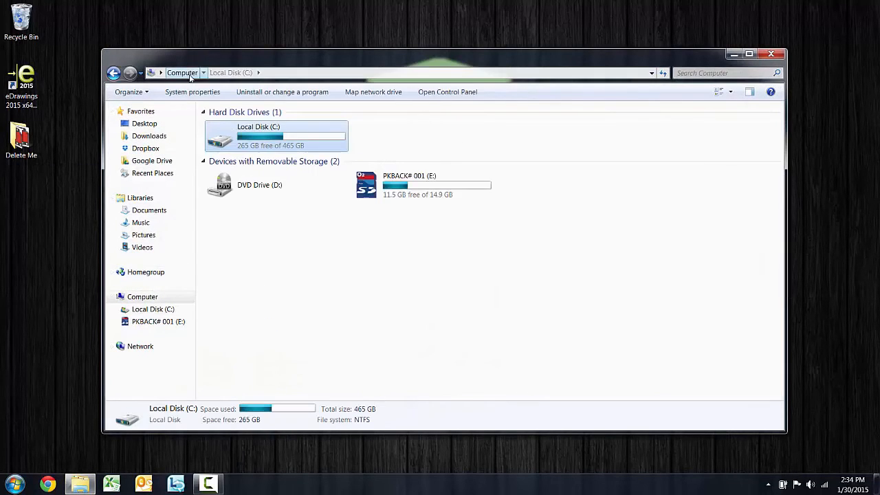
{"action": "double_click", "coordinate": [262, 141]}
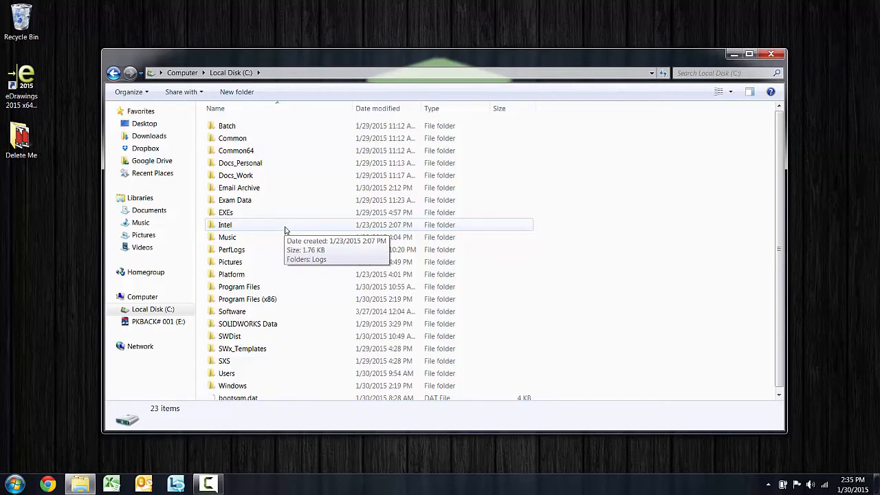
Close the drive window and launch SOLIDWORKS Enterprise PDM View Setup from the Start menu
{"action": "left_click", "coordinate": [771, 54]}
{"action": "left_click", "coordinate": [13, 483]}
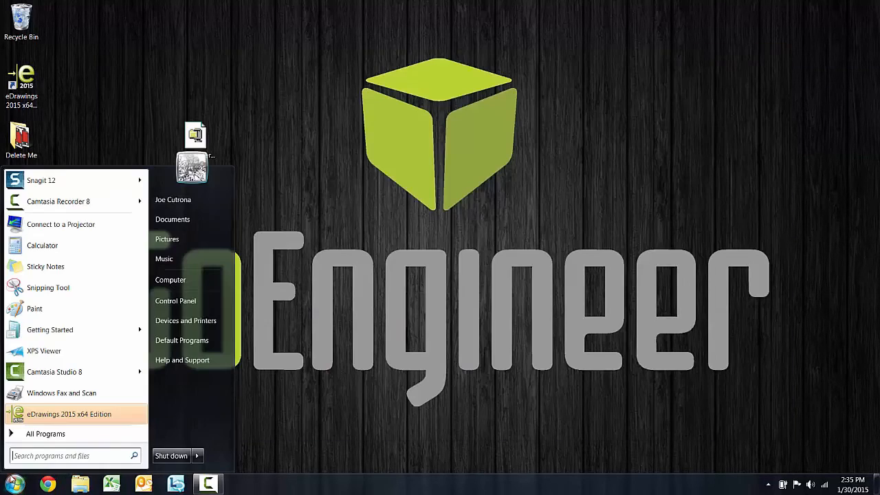
{"action": "left_click", "coordinate": [45, 434]}
{"action": "left_click", "coordinate": [69, 363]}
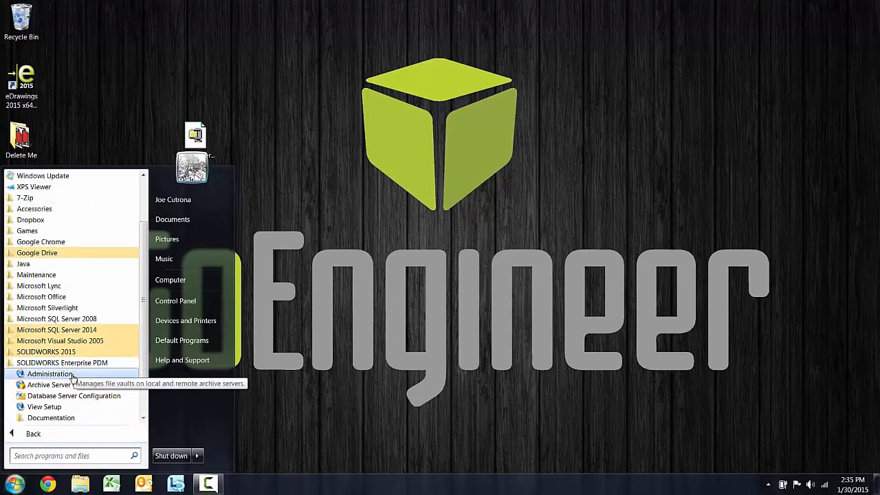
{"action": "left_click", "coordinate": [59, 407]}
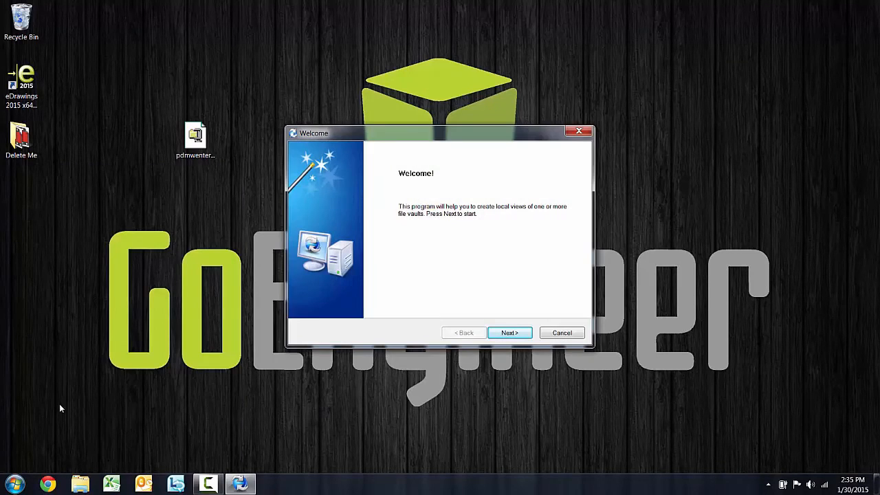
Skip the welcome page, abandon manual server entry, and select the listed broadcast server on port 3030
{"action": "left_click", "coordinate": [511, 333]}
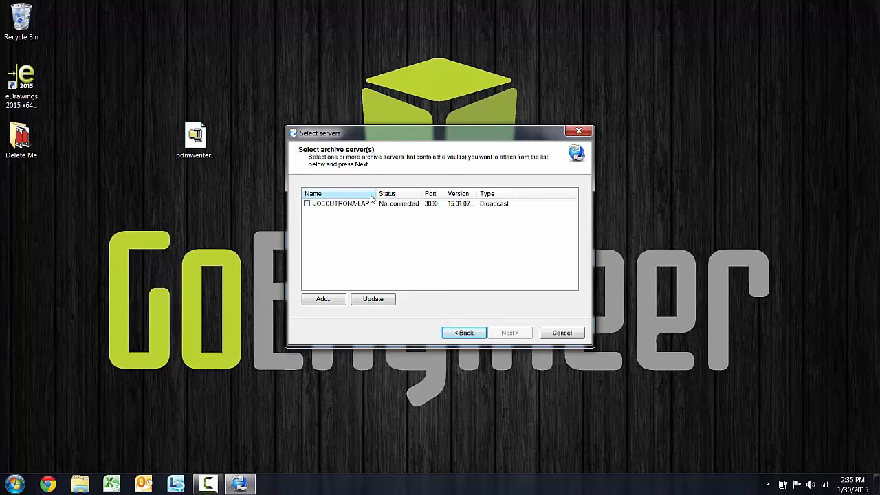
{"action": "left_click", "coordinate": [338, 300]}
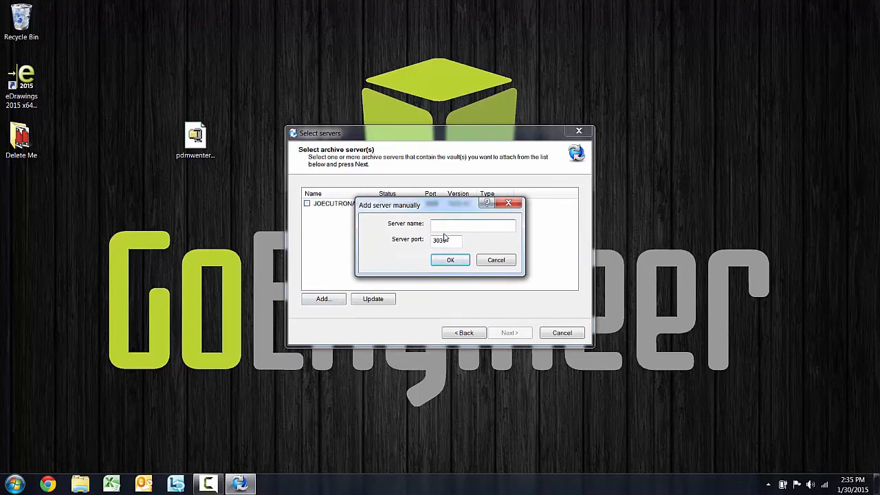
{"action": "left_click", "coordinate": [455, 263]}
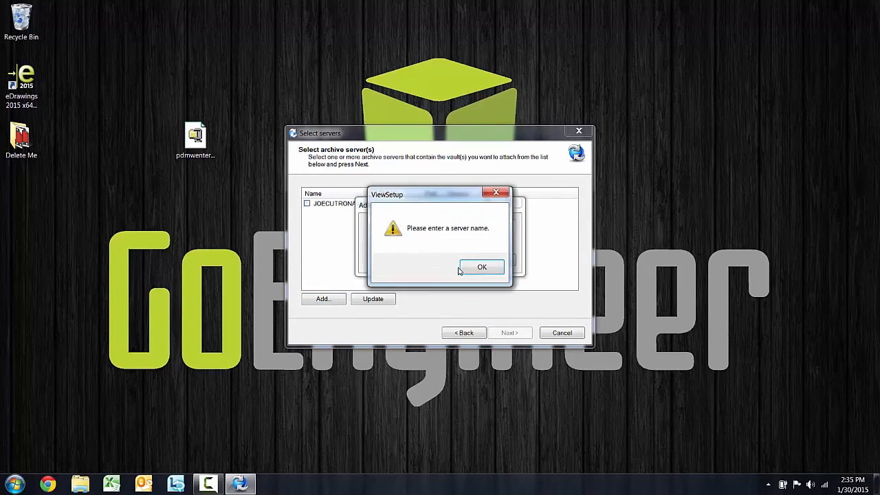
{"action": "left_click", "coordinate": [480, 267]}
{"action": "left_click", "coordinate": [500, 261]}
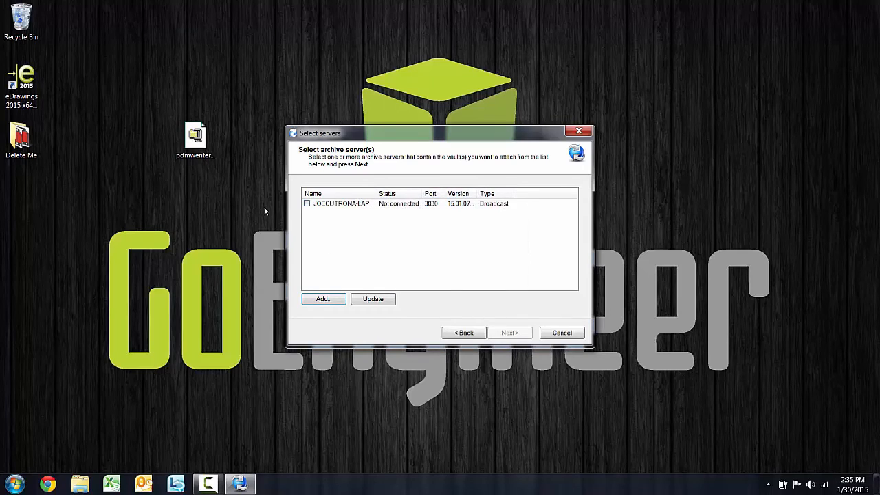
{"action": "left_click", "coordinate": [307, 204]}
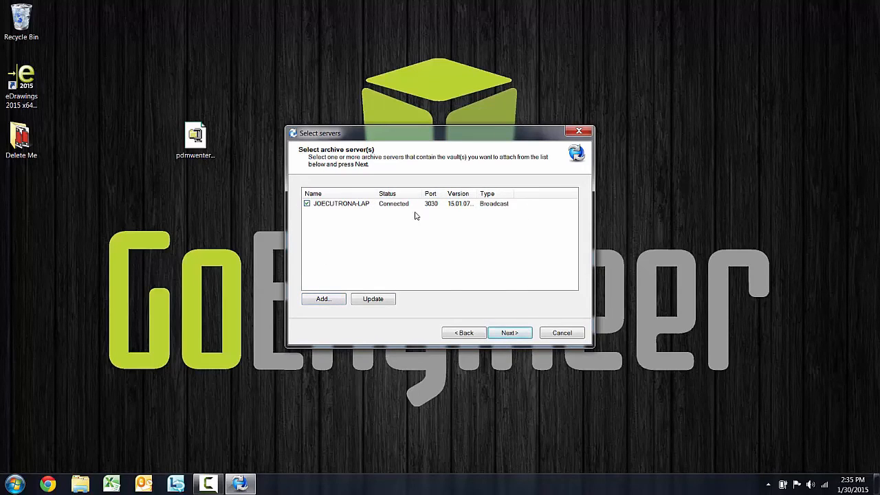
Attach the Test1 vault as a local view at C:\ for all users and close the wizard
{"action": "left_click", "coordinate": [508, 333]}
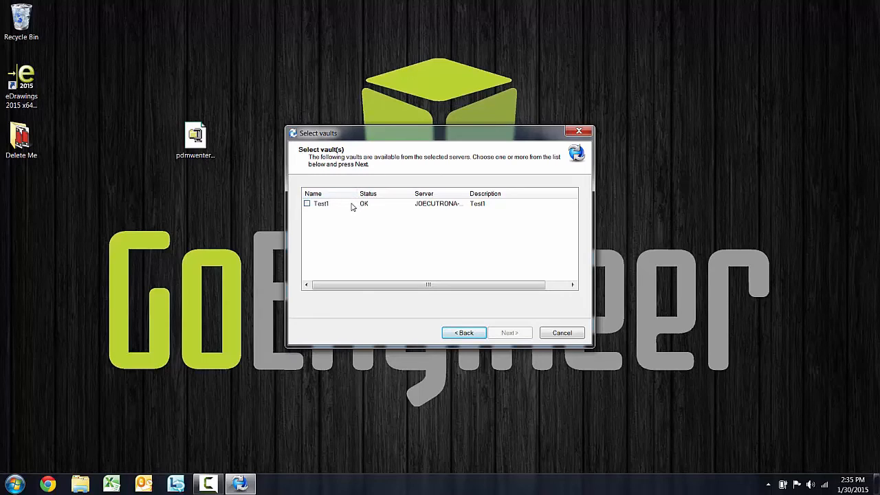
{"action": "left_click", "coordinate": [308, 205]}
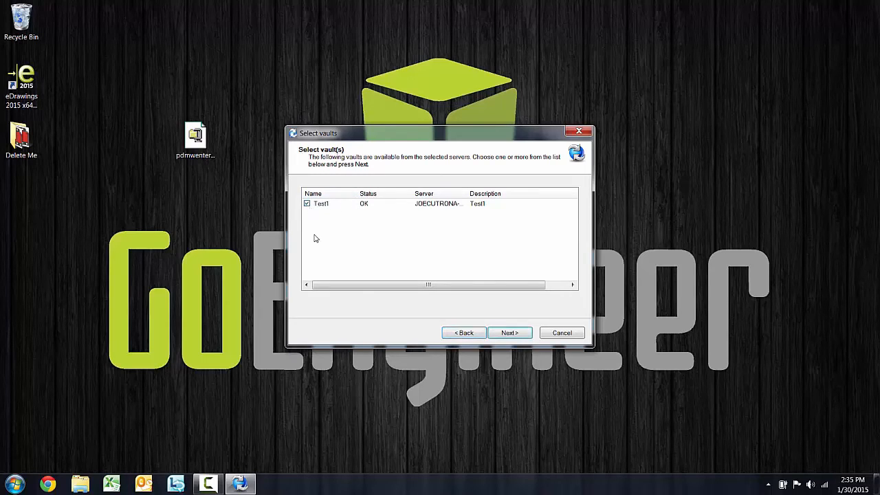
{"action": "left_click", "coordinate": [518, 334]}
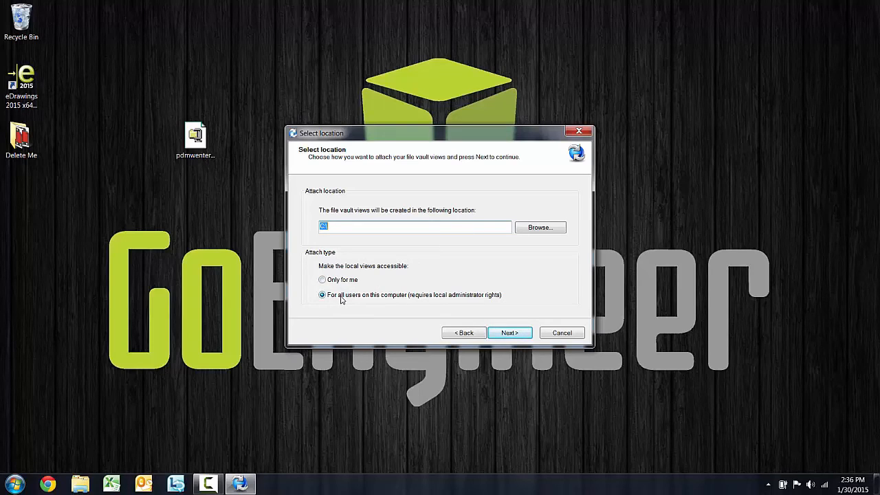
{"action": "left_click", "coordinate": [510, 334]}
{"action": "left_click", "coordinate": [513, 334]}
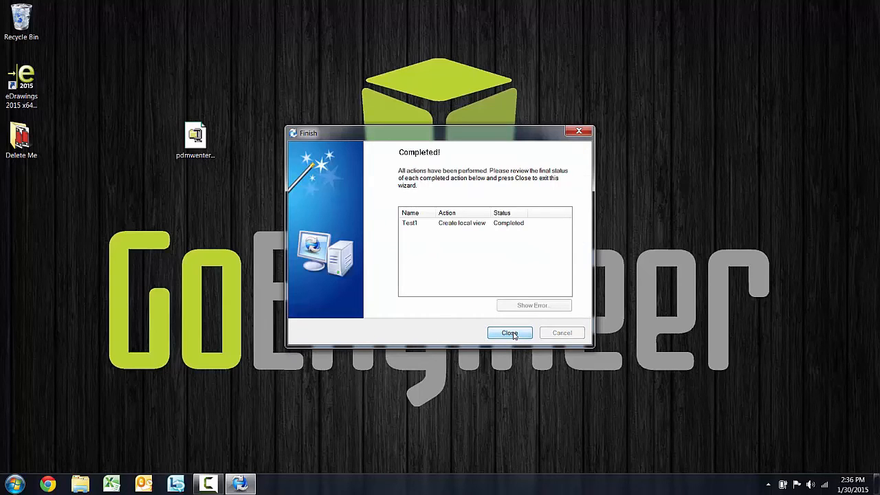
{"action": "left_click", "coordinate": [510, 333]}
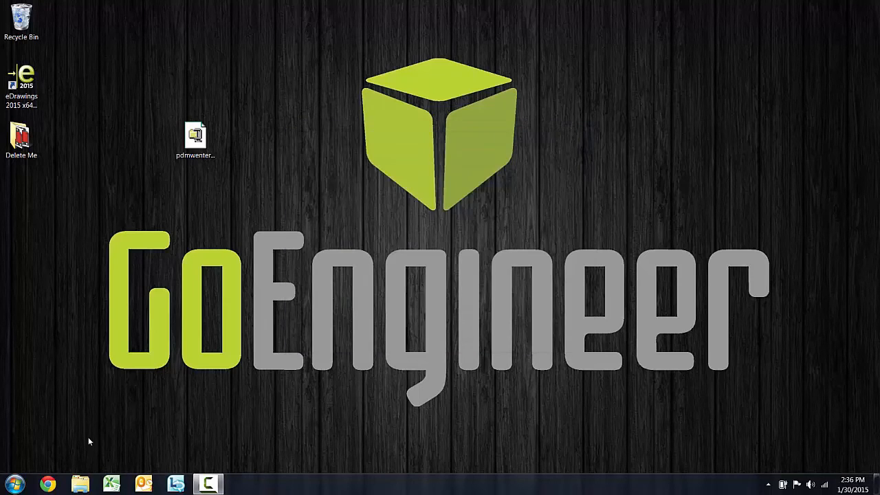
Open C:\Test1 in Explorer, log in to the vault, and enlarge the preview and data card area
{"action": "left_click", "coordinate": [16, 484]}
{"action": "left_click", "coordinate": [179, 281]}
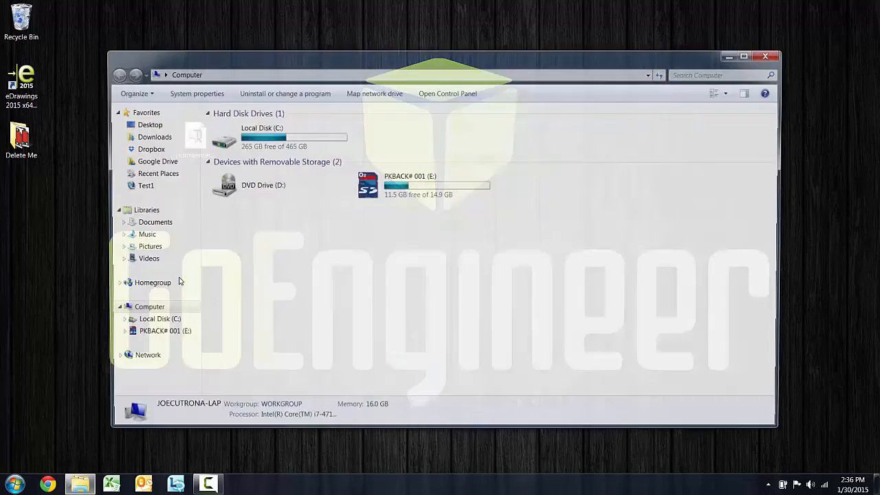
{"action": "double_click", "coordinate": [263, 141]}
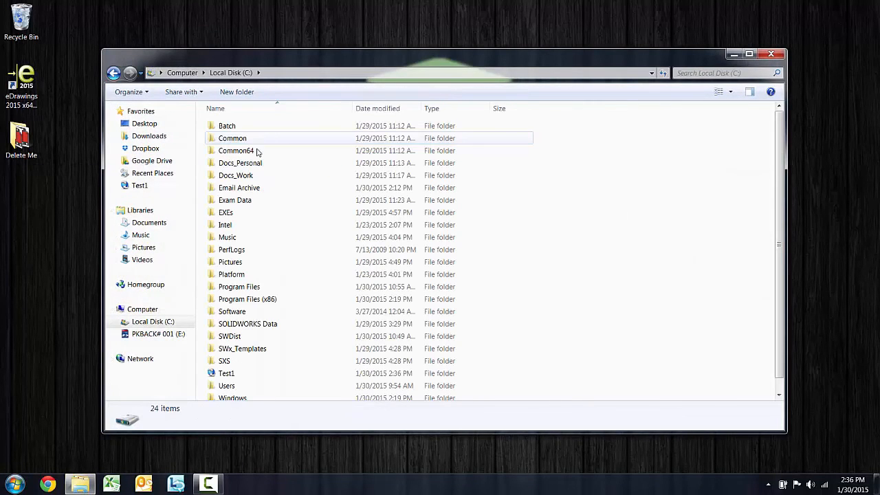
{"action": "double_click", "coordinate": [232, 377]}
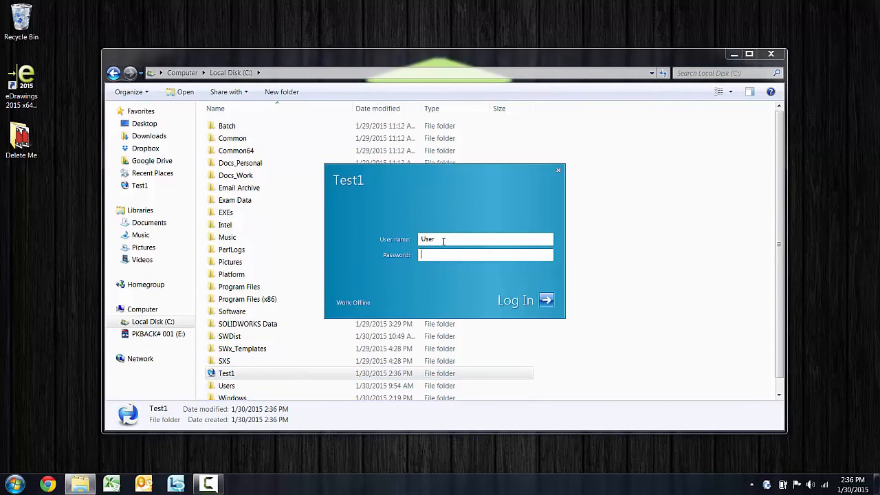
{"action": "key", "text": "Return"}
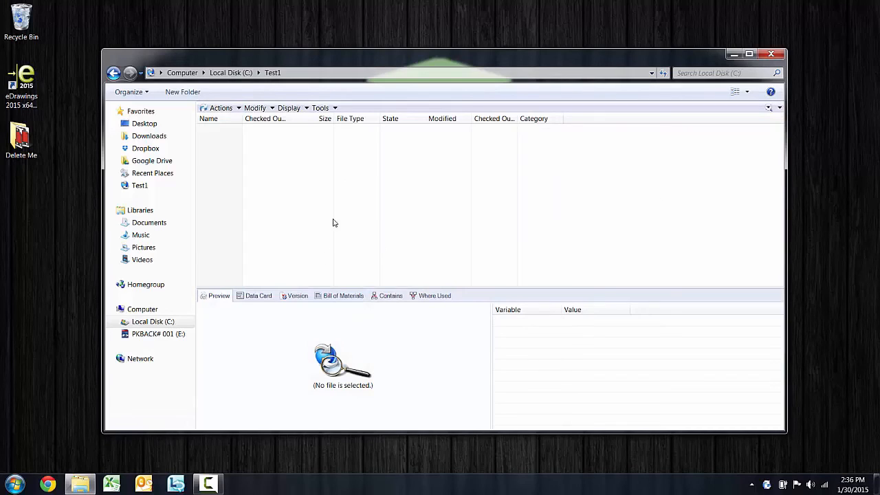
{"action": "left_click_drag", "start_coordinate": [313, 287], "coordinate": [317, 237]}
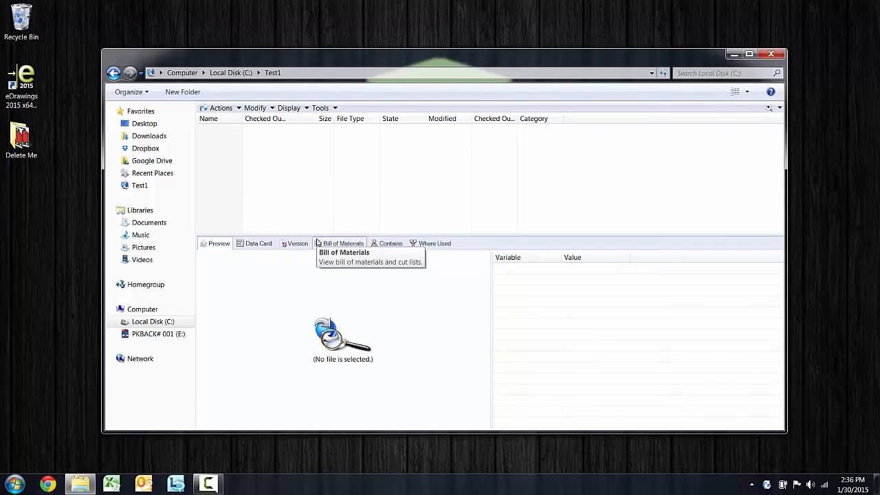
Create a new text document named test.txt in Test1 and check it into the vault
{"action": "right_click", "coordinate": [224, 151]}
{"action": "mouse_move", "coordinate": [255, 224]}
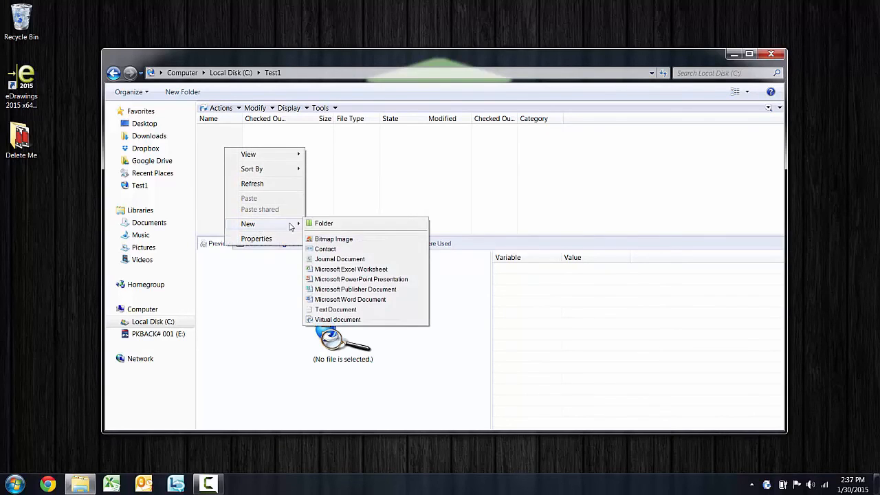
{"action": "left_click", "coordinate": [348, 309]}
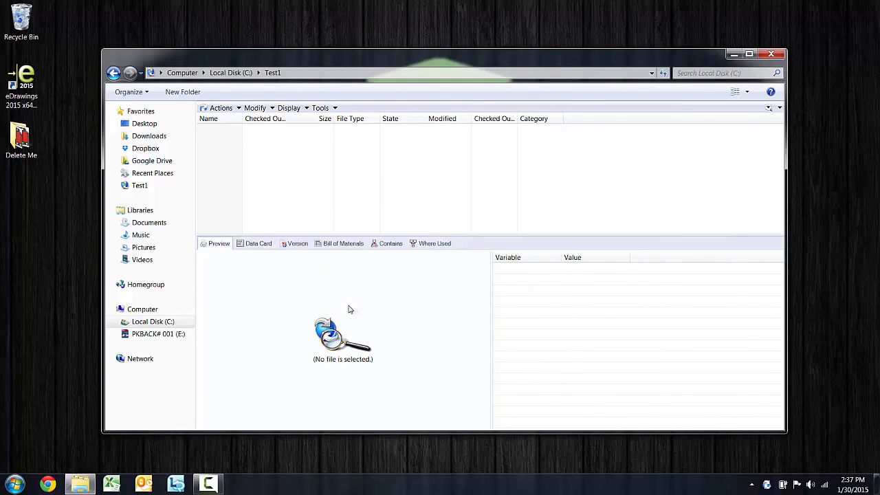
{"action": "type", "text": "test"}
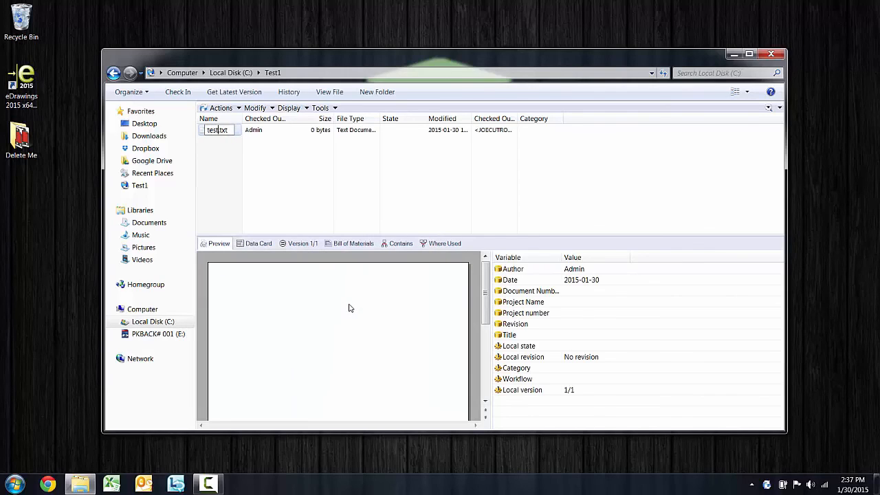
{"action": "key", "text": "Return"}
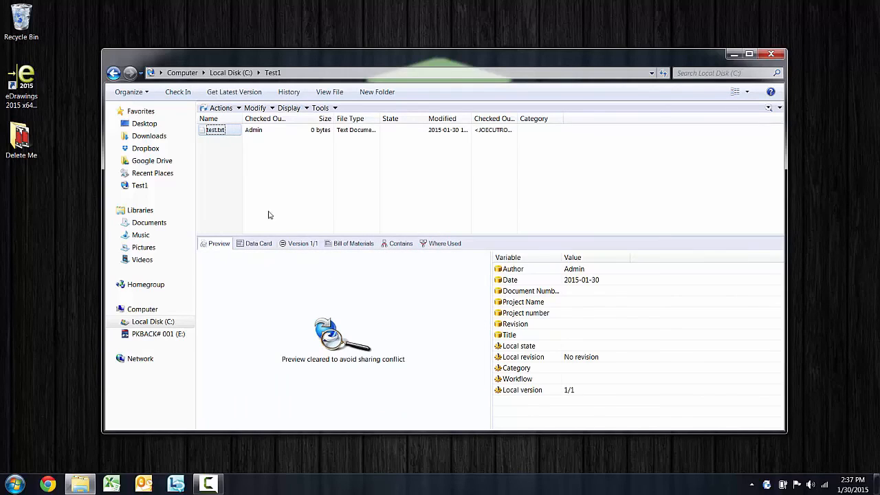
{"action": "left_click", "coordinate": [180, 92]}
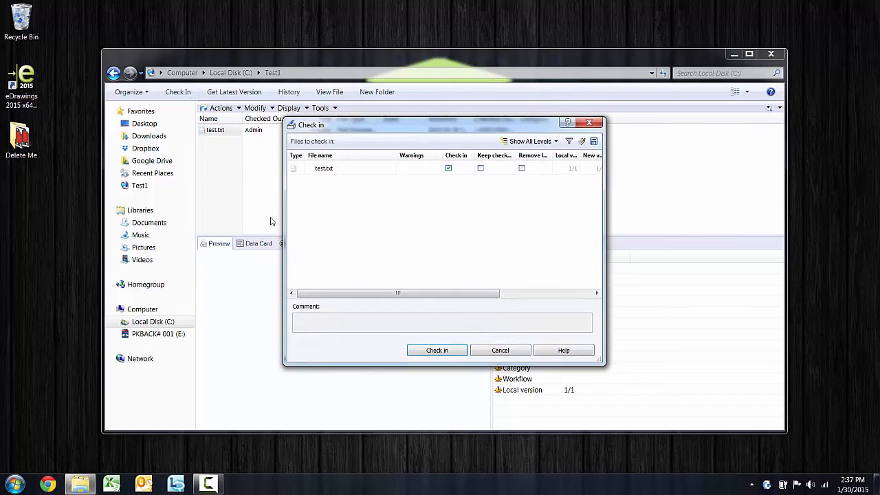
{"action": "left_click", "coordinate": [435, 354]}
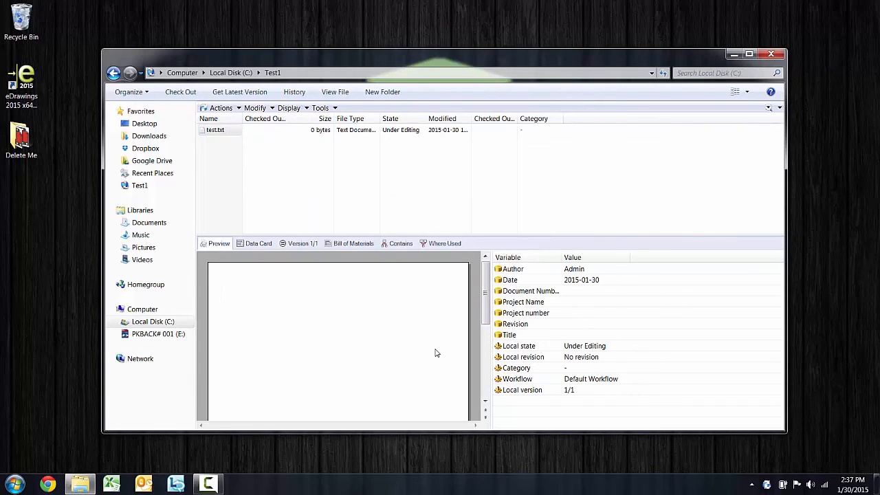